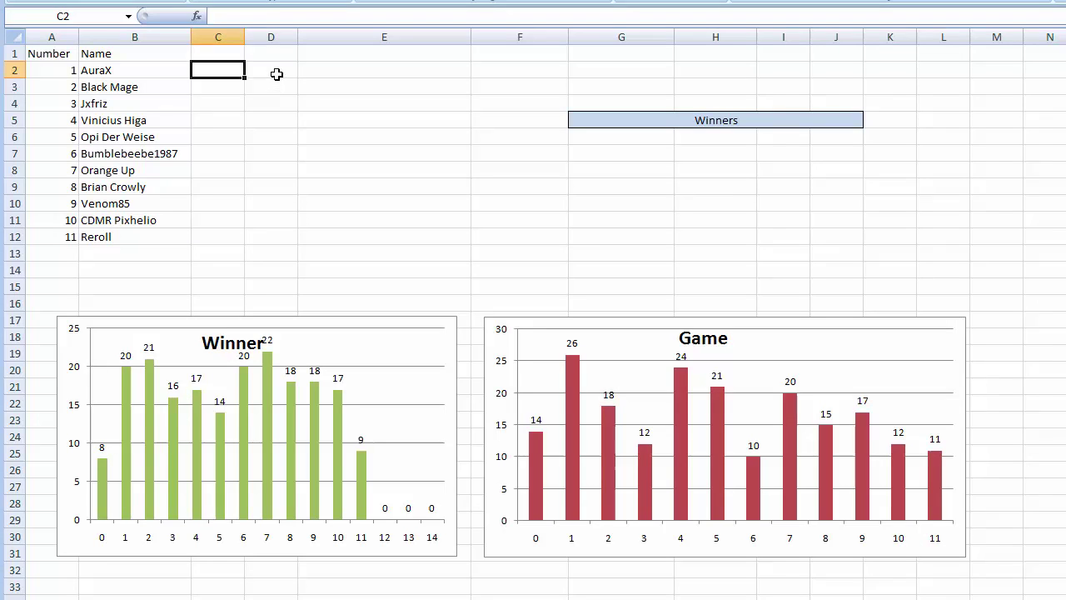
left_click(274, 70)
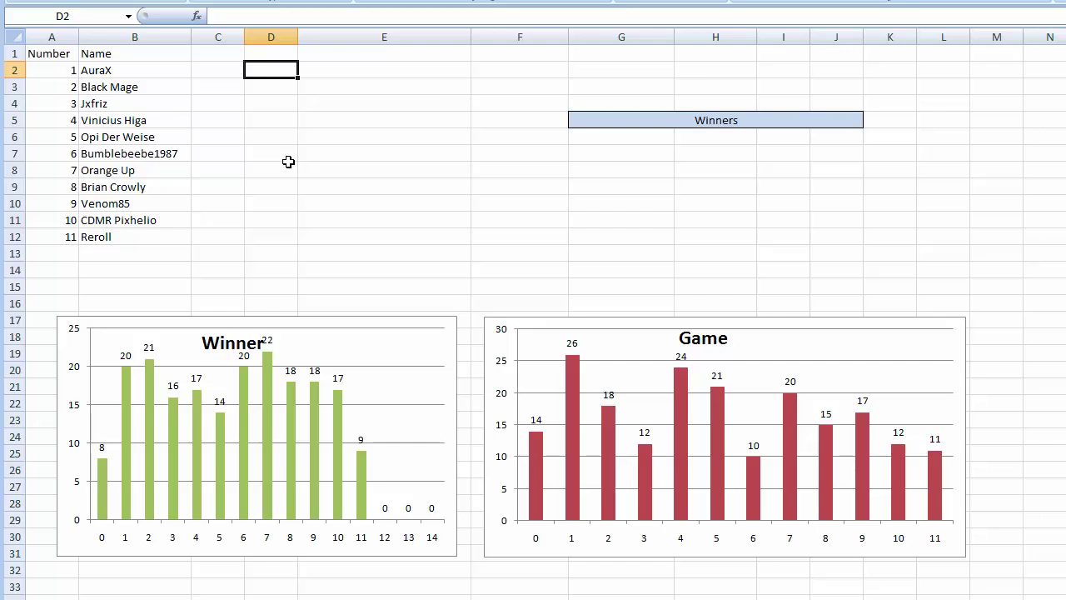
type("5 4")
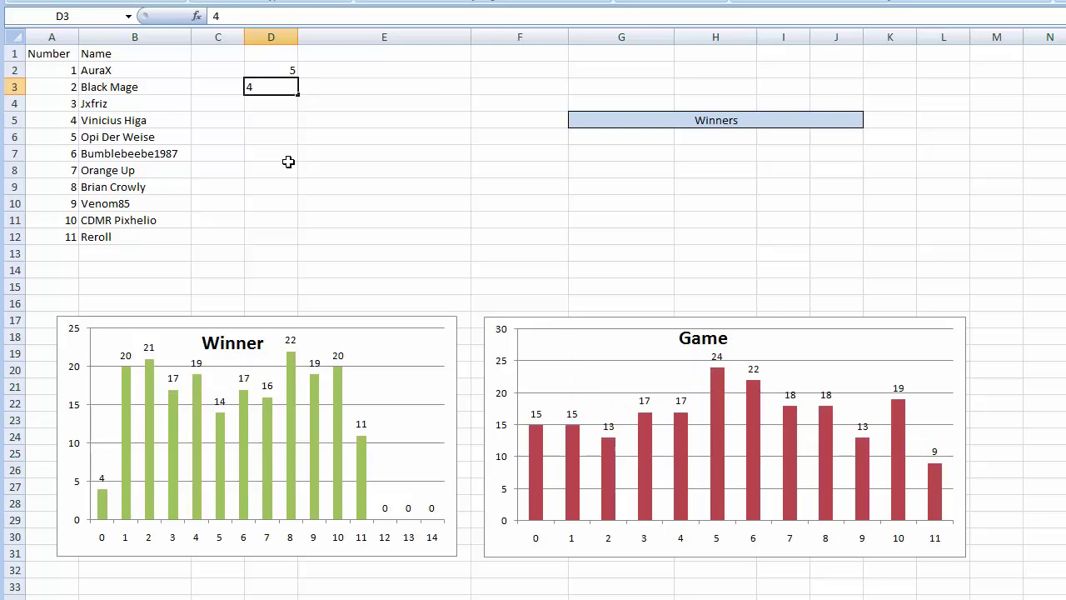
key("Return")
type("3")
key("Return")
type("2")
key("Return")
type("1")
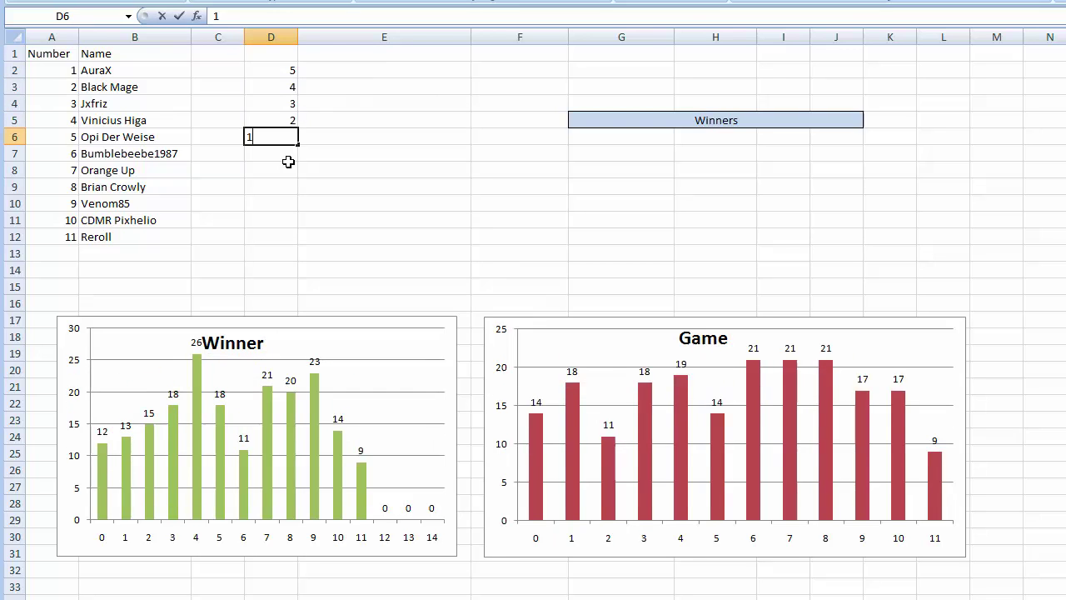
key("Return")
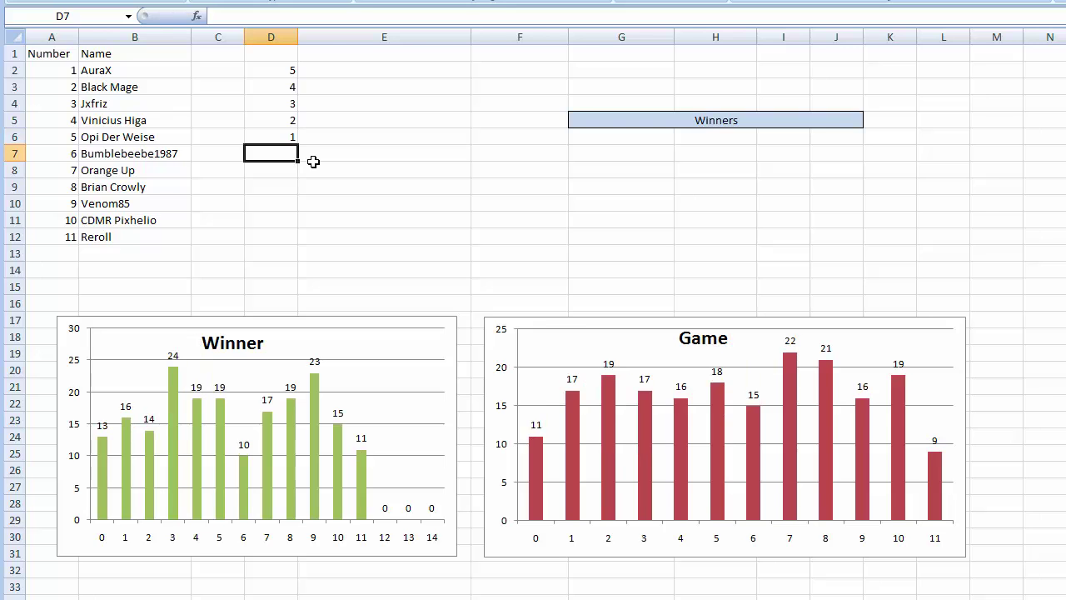
left_click(638, 140)
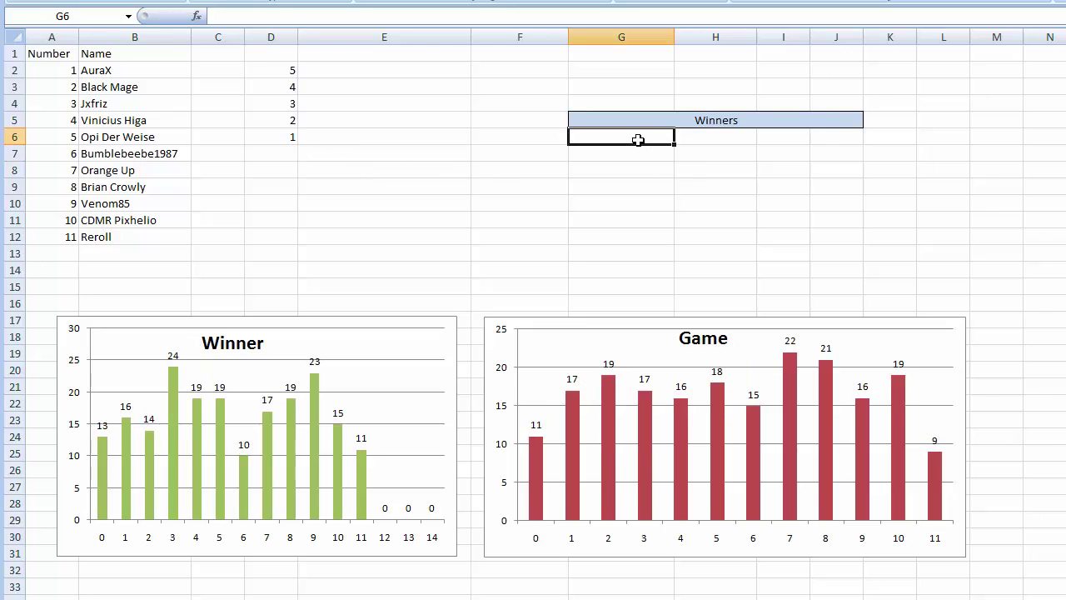
type("Jxf")
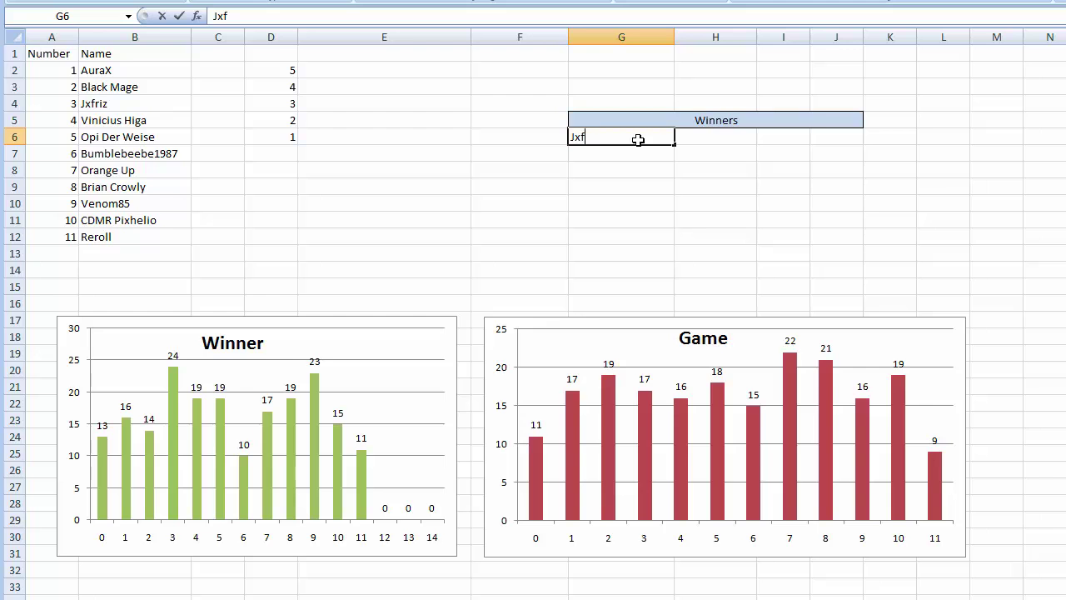
type("riz")
- Clear the old countdown in D2:D6 and re-enter 5, 4, 3, 2, 1
left_click(281, 70)
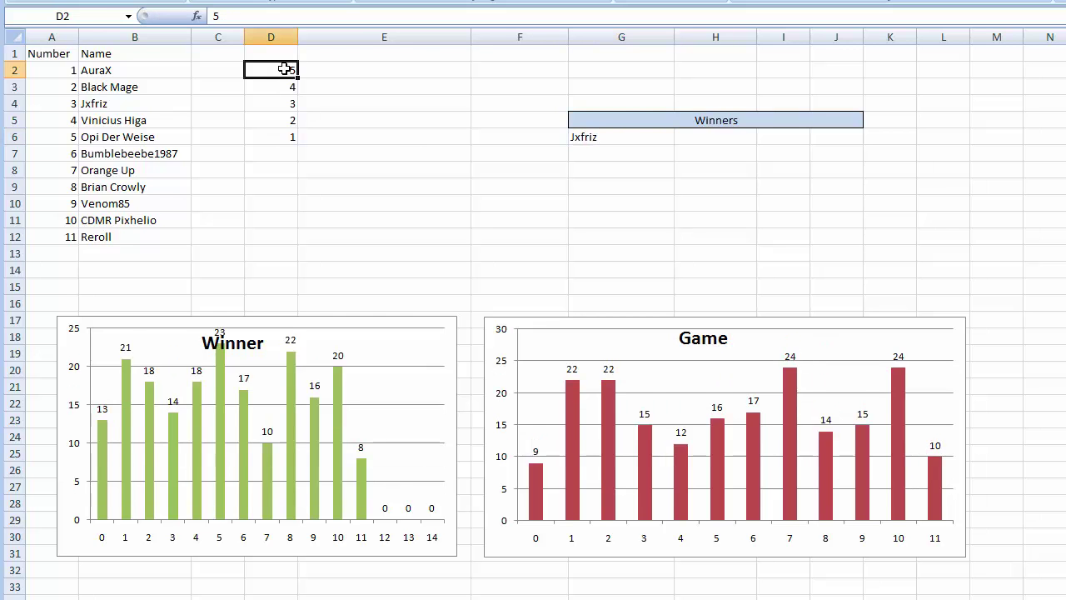
key("Delete")
key("Down")
key("Down")
key("Delete")
key("Down")
key("Delete")
key("Down")
key("Delete")
key("Up")
key("Up")
key("Up")
key("Up")
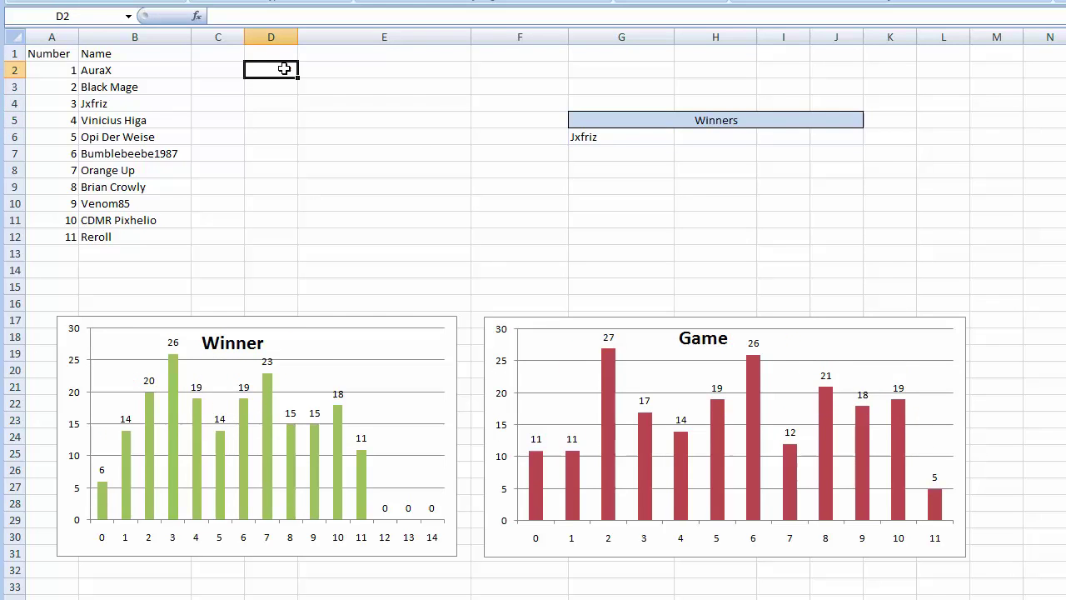
type("5")
key("Return")
type("4")
key("Return")
type("3")
key("Return")
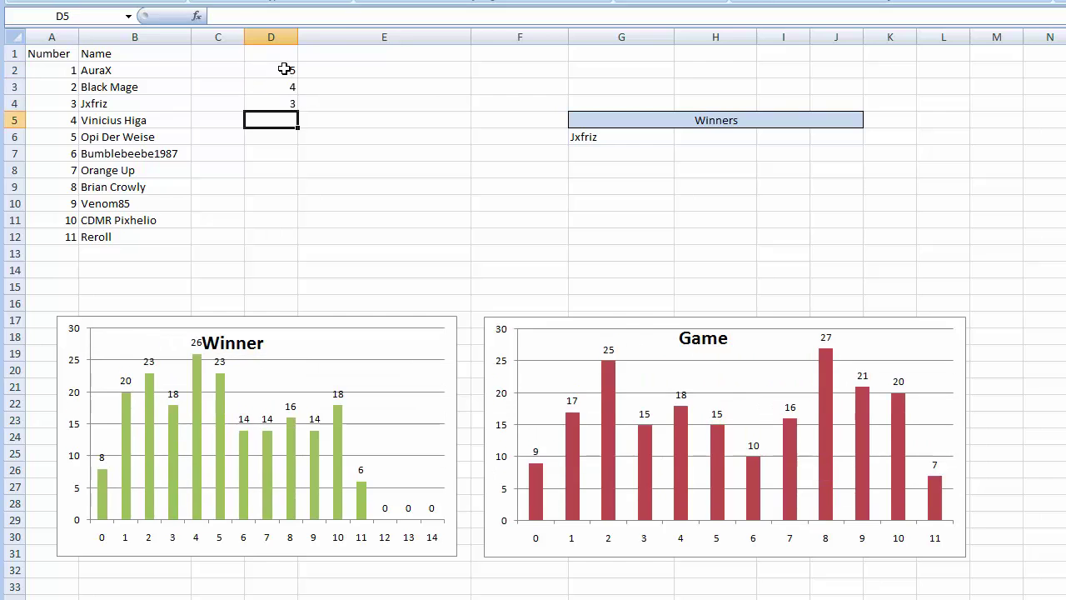
type("2")
key("Return")
type("1")
key("Return")
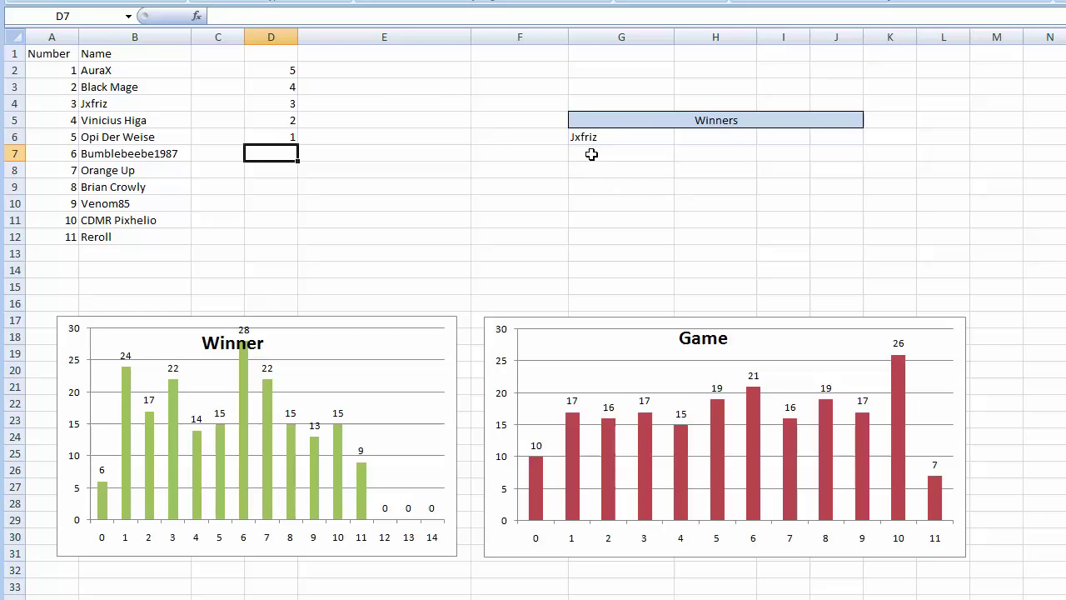
left_click(591, 153)
type("Bu")
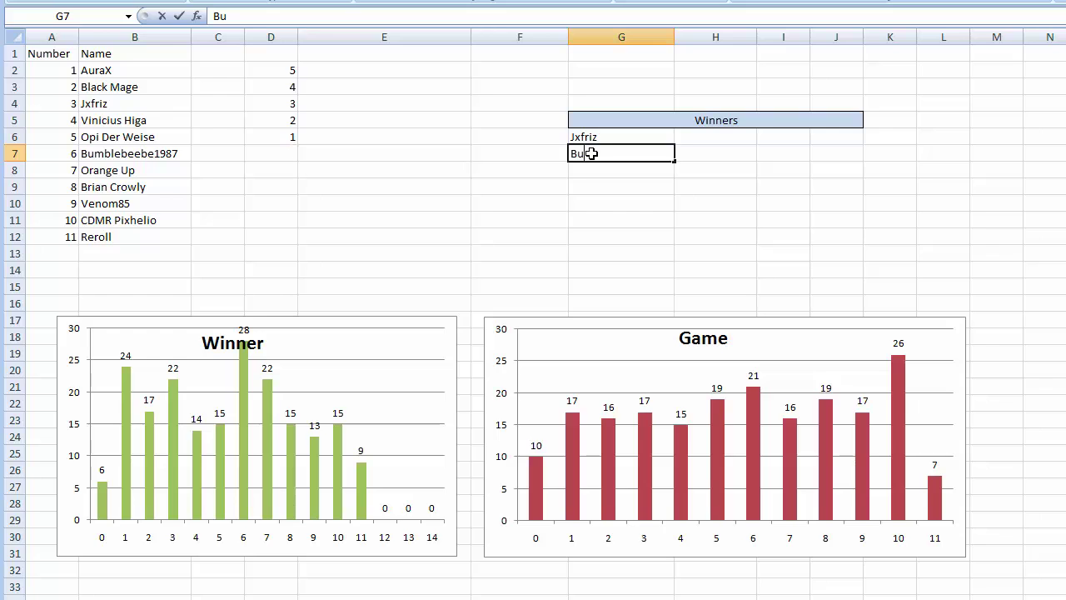
type("mblebee")
type("be")
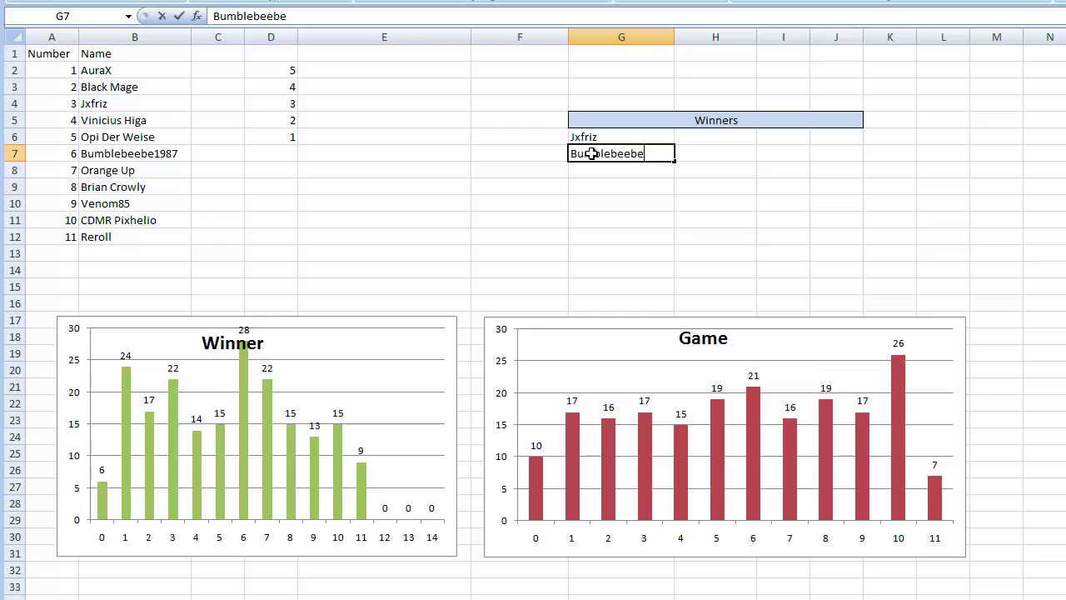
type("198")
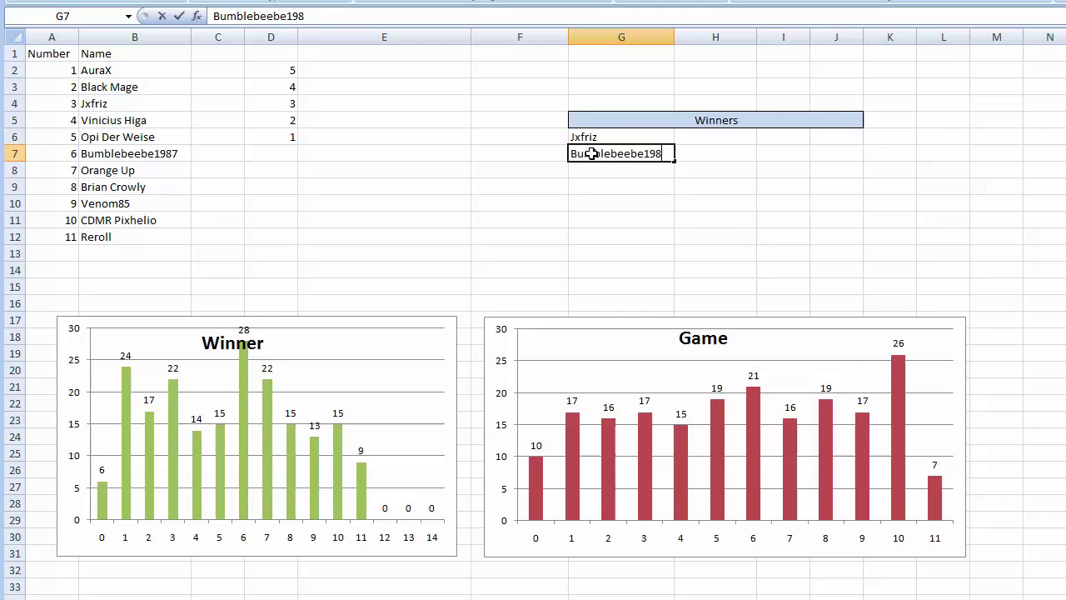
type("7")
left_click(278, 165)
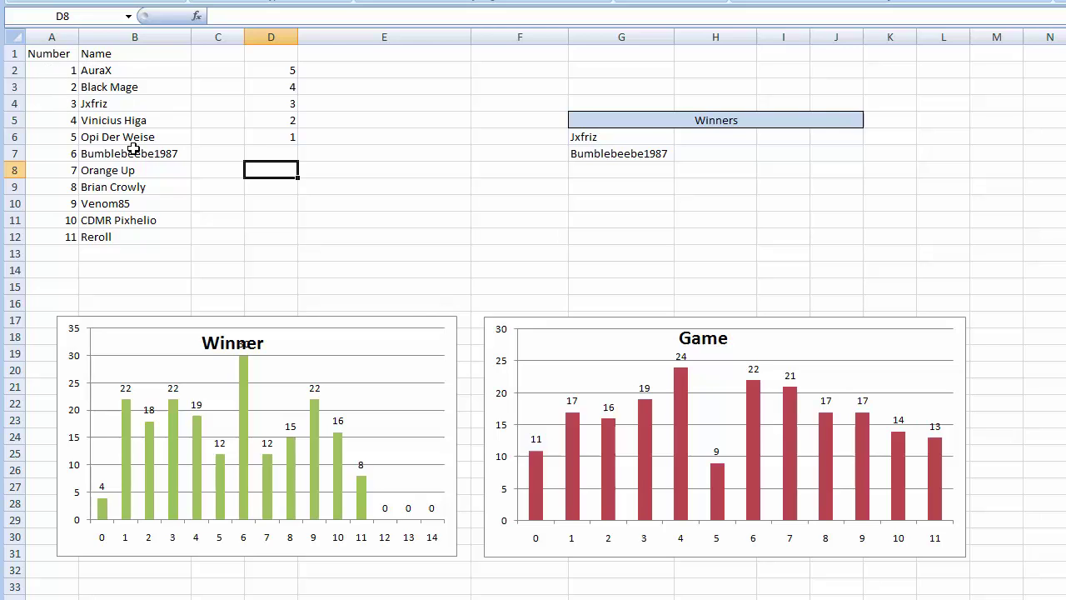
- Inspect the Person draw formulas: =ASELECT()*11 in B49 and =AFRONDEN(B49;0) in C49
scroll(135, 155, "down", 5)
scroll(138, 81, "down", 4)
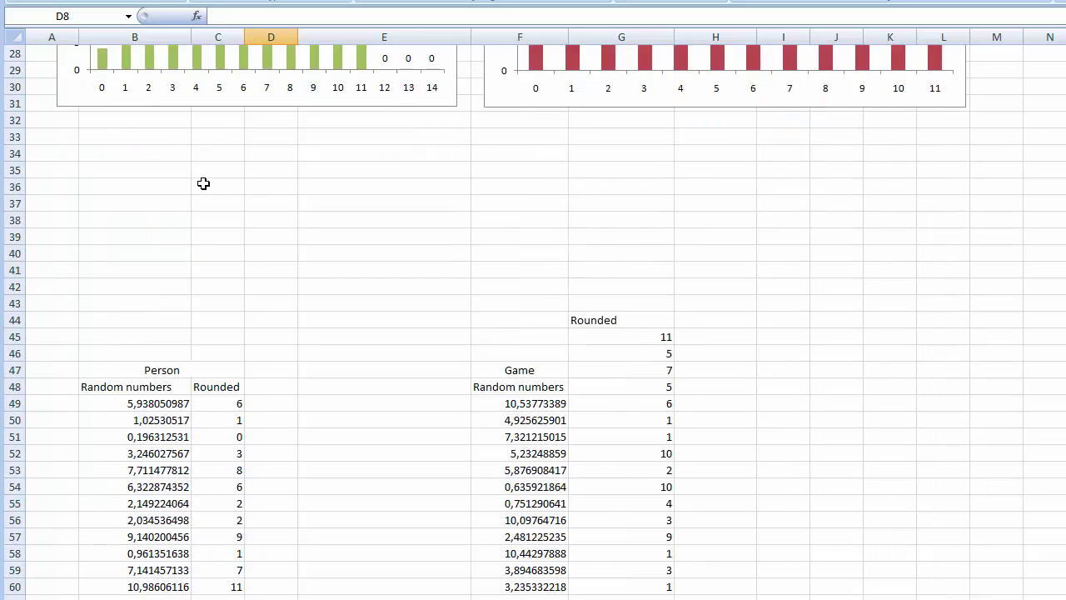
scroll(205, 183, "down", 4)
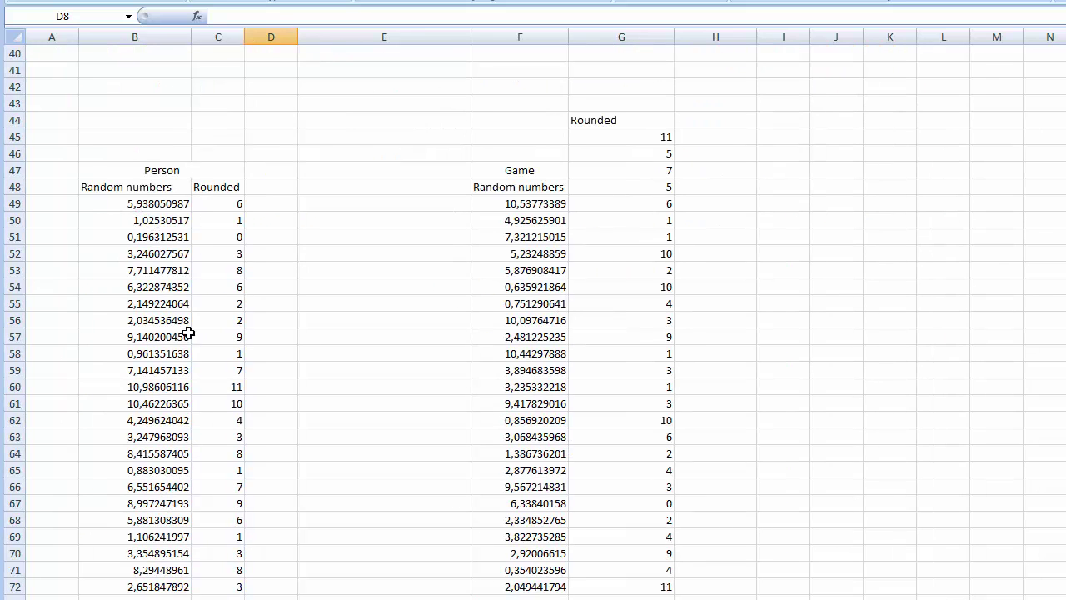
left_click(113, 202)
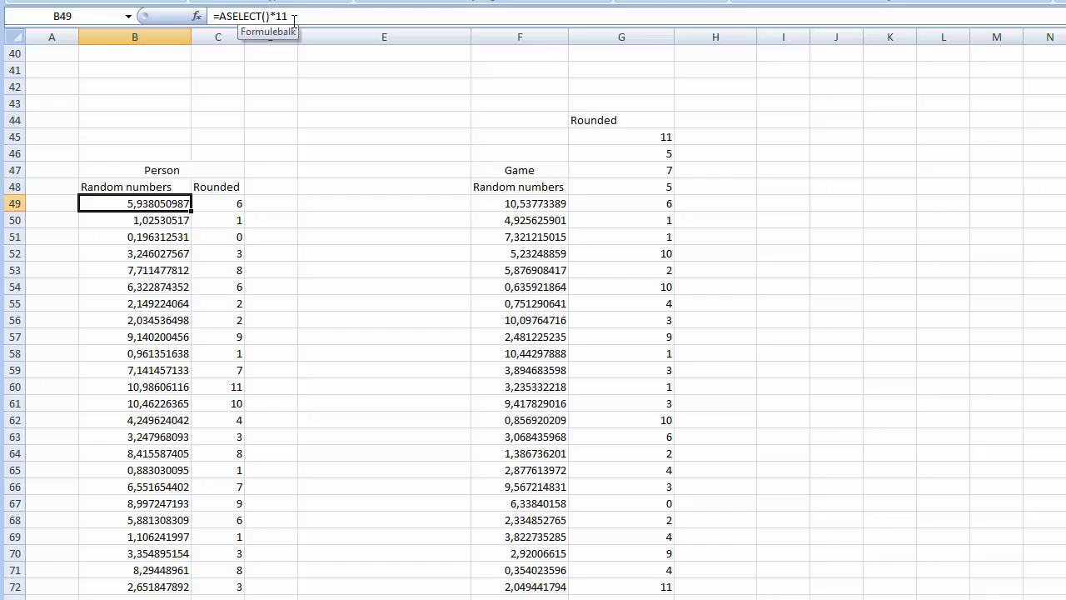
left_click(215, 204)
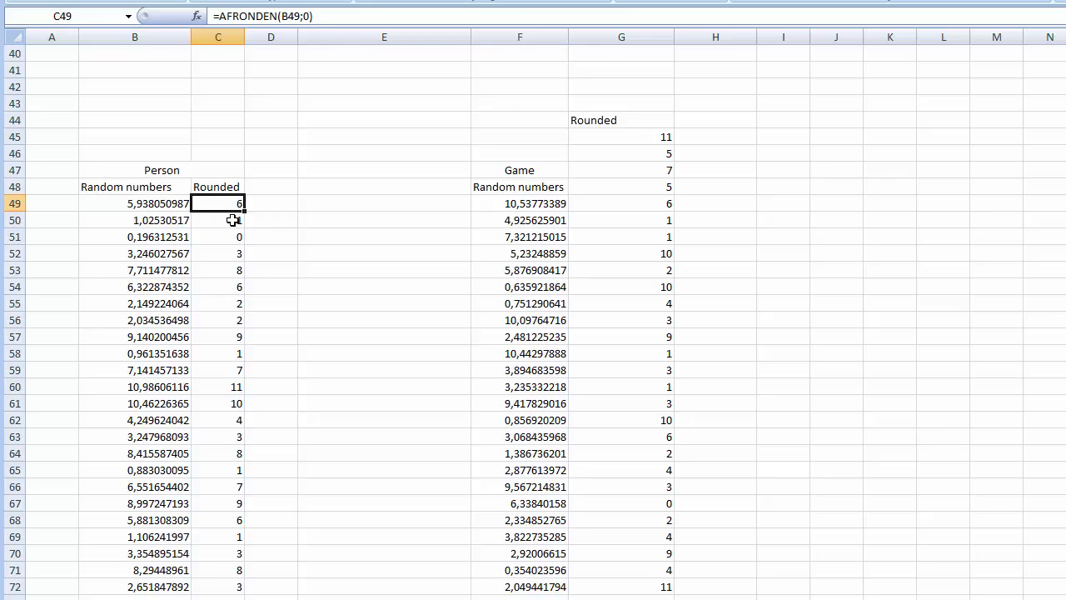
- Scroll down to the Totals and Amount tables around rows 250–266
scroll(232, 220, "down", 6)
scroll(233, 220, "down", 7)
scroll(233, 220, "down", 13)
scroll(232, 220, "down", 6)
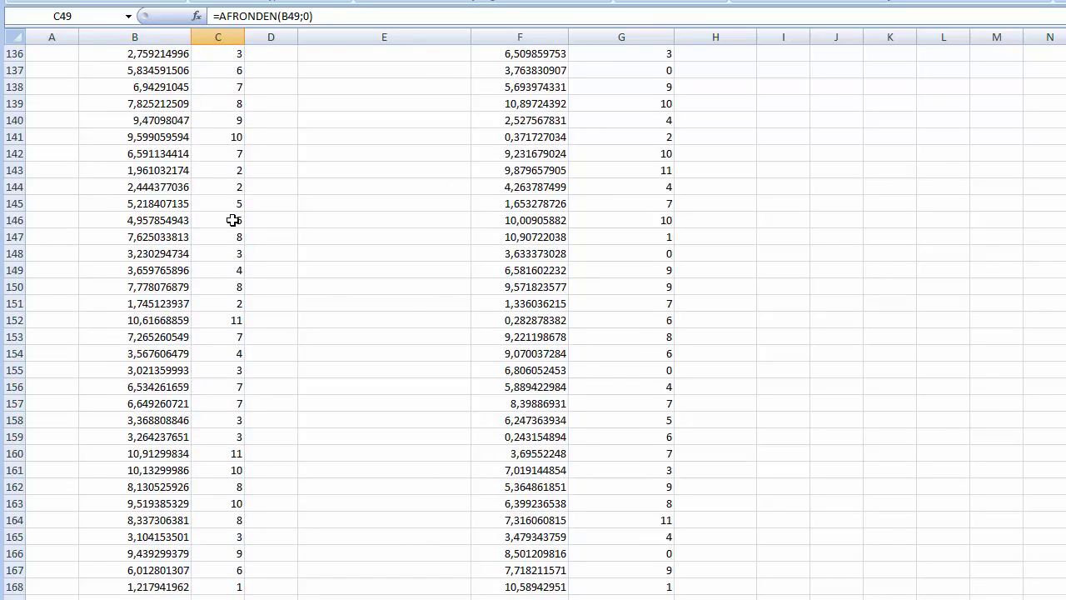
scroll(232, 220, "down", 13)
scroll(233, 220, "down", 9)
scroll(232, 220, "down", 11)
scroll(232, 220, "down", 5)
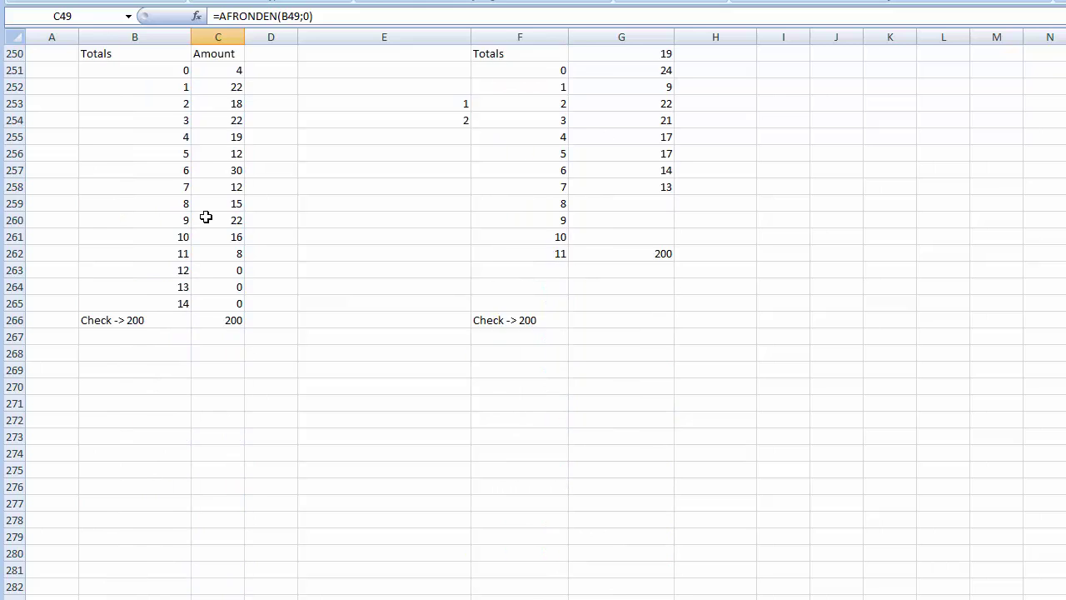
scroll(221, 218, "up", 4)
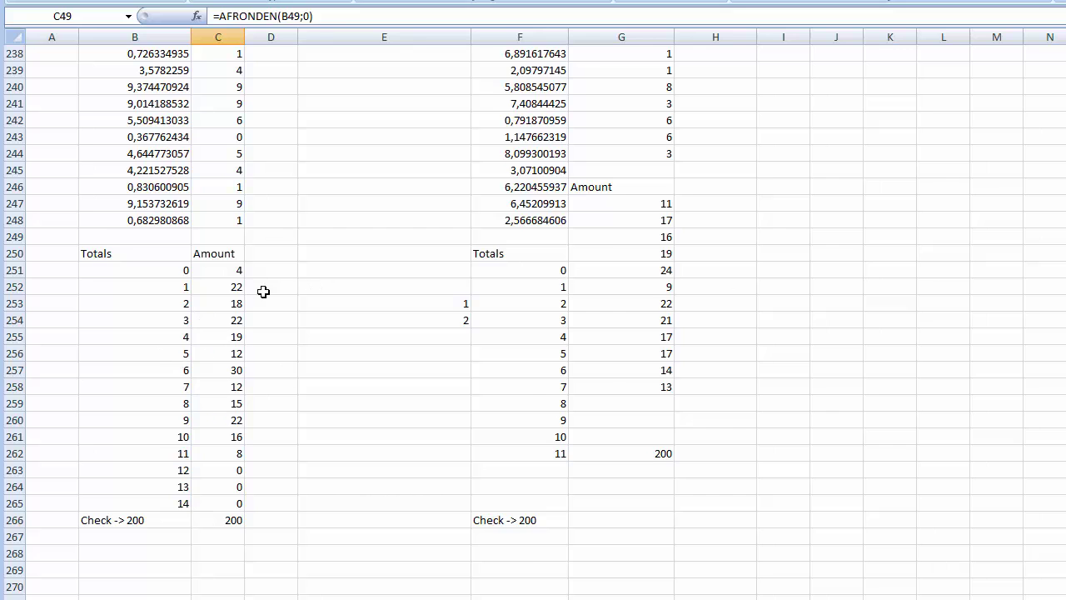
scroll(261, 338, "up", 4)
scroll(533, 534, "down", 2)
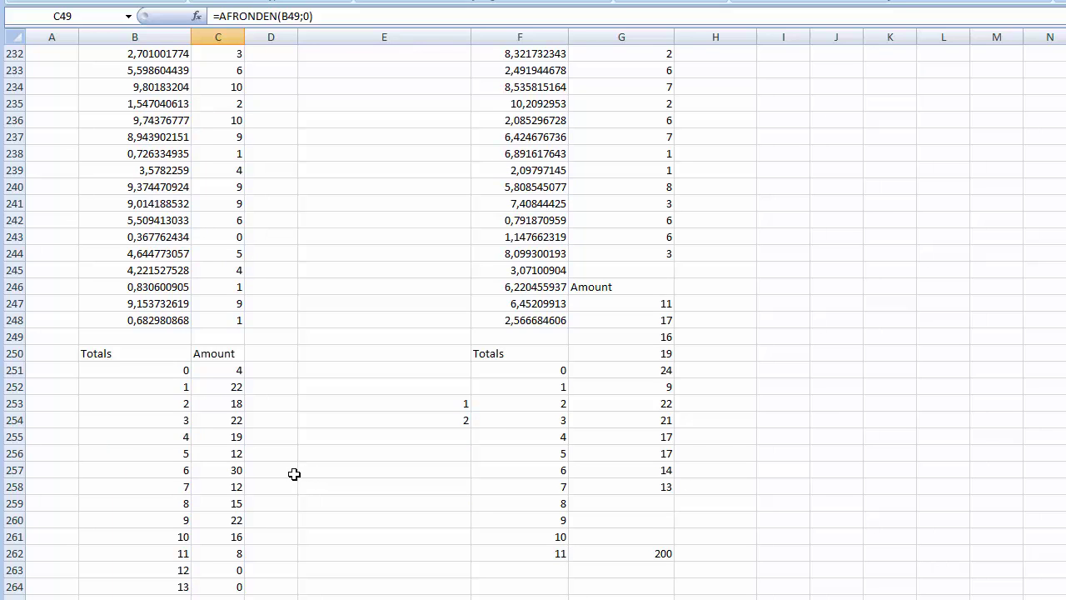
- Check the Person amounts total =SOM(C251:C265) in C266
scroll(231, 472, "down", 1)
scroll(268, 519, "down", 1)
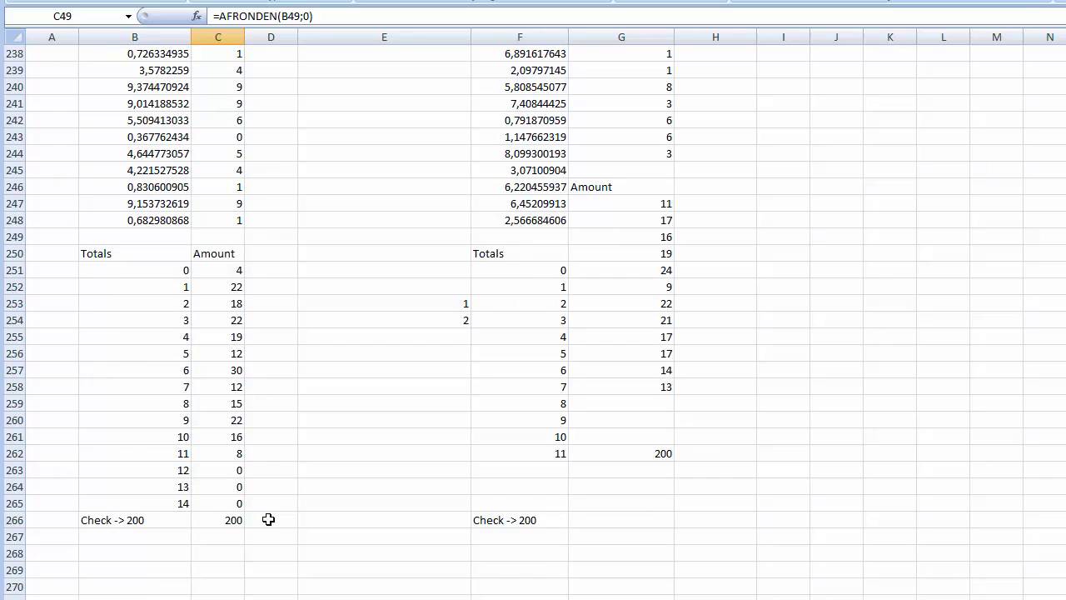
left_click(231, 523)
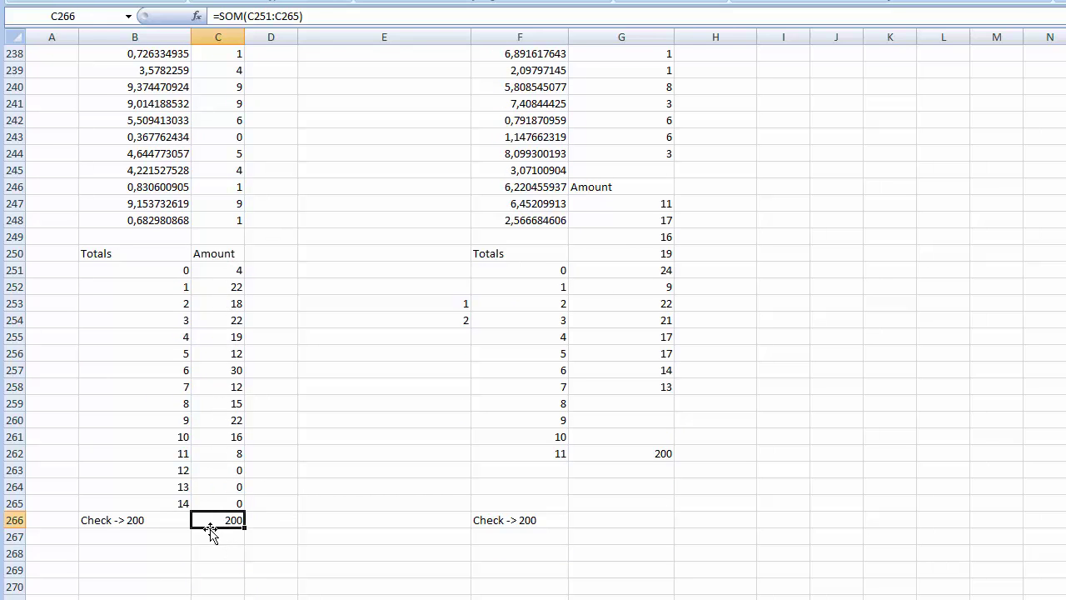
scroll(209, 499, "up", 2)
scroll(206, 481, "up", 2)
scroll(360, 417, "down", 1)
scroll(345, 374, "down", 3)
- Enter temporary numbers 1–5 in E257:E261 to redraw, then clear them
left_click(343, 368)
type("1")
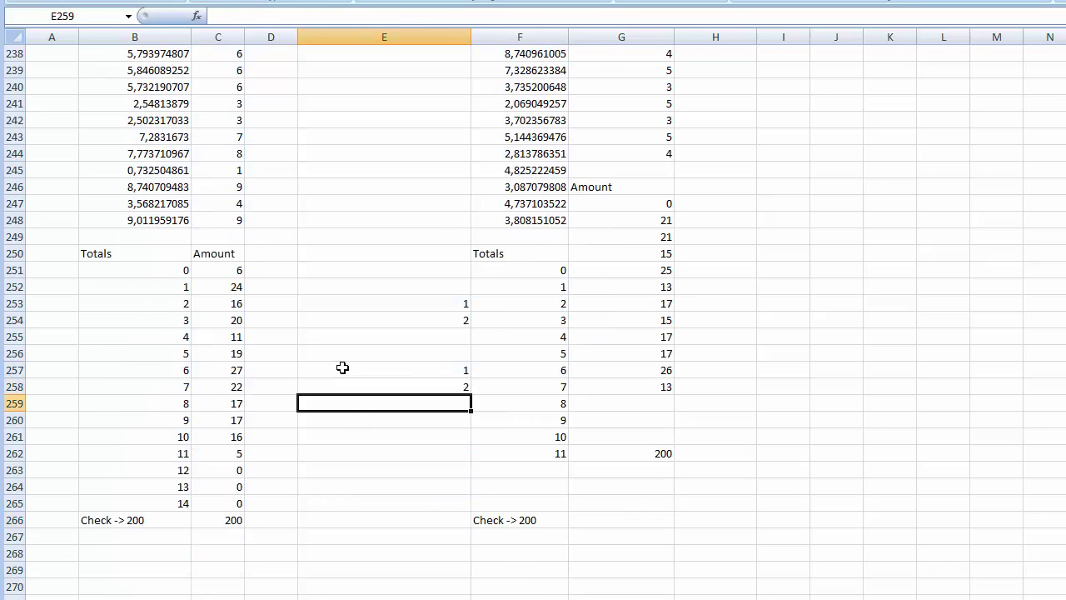
type(" 2 3 4 5")
key("Return")
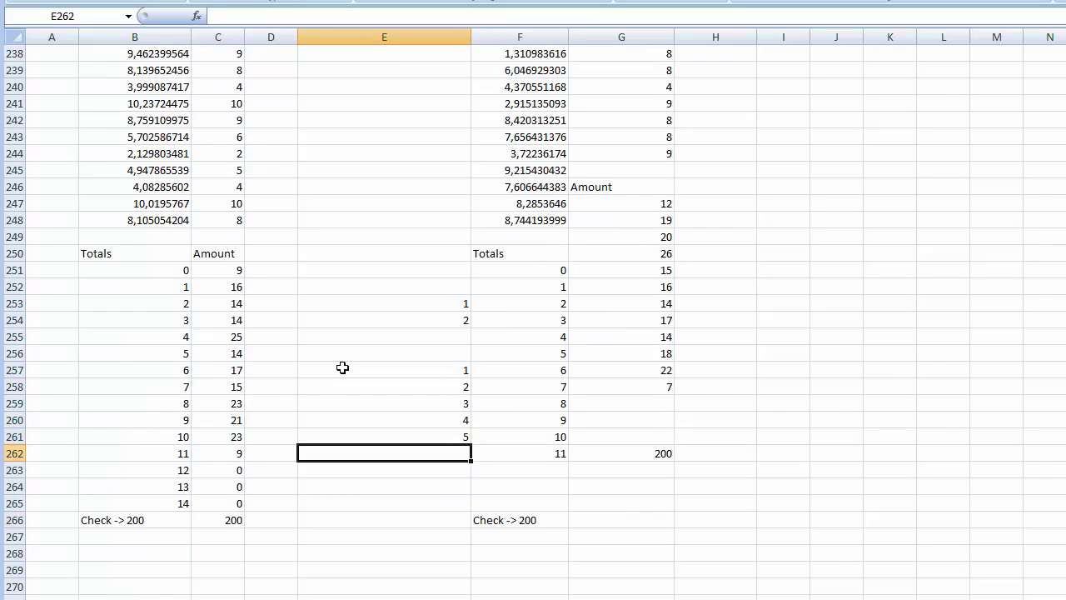
key("Up")
key("Delete")
key("Up")
key("Delete")
key("Up")
key("Delete")
key("Up")
key("Delete")
key("Up")
key("Delete")
key("Up")
key("Up")
key("Up")
key("Delete")
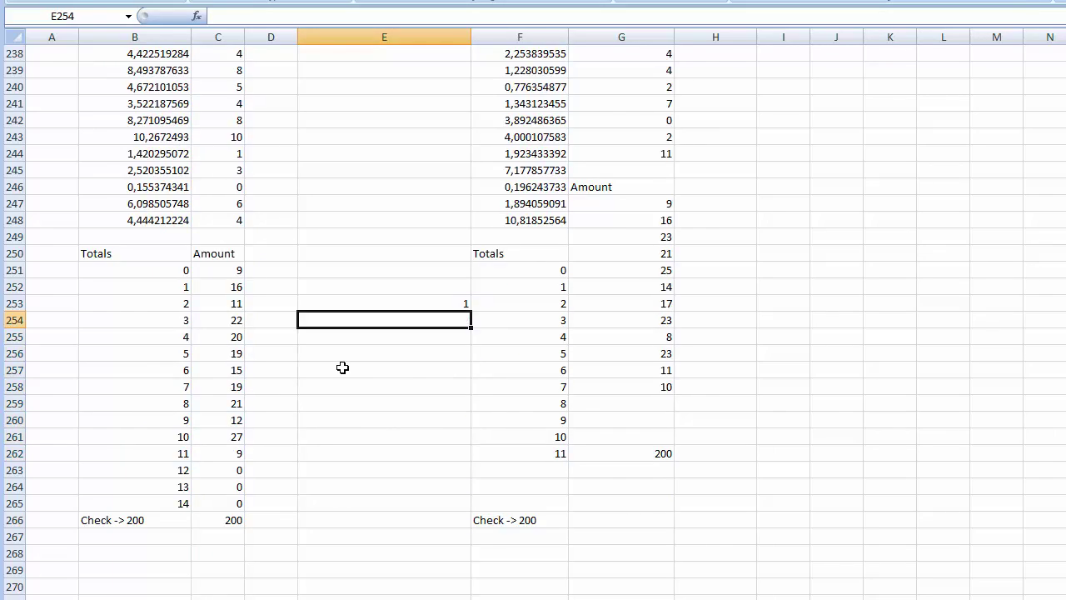
key("Up")
key("Delete")
key("Up")
- Scroll back to row 1 to view the Winners list and redrawn Winner and Game charts
scroll(343, 367, "up", 3)
scroll(342, 368, "up", 9)
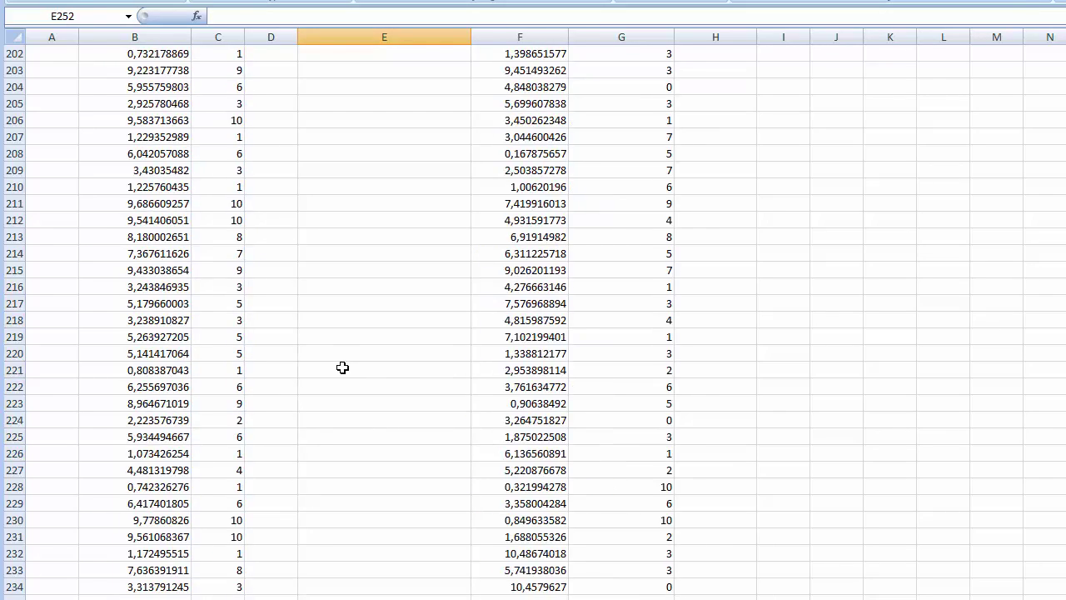
scroll(342, 367, "up", 9)
scroll(342, 367, "up", 8)
scroll(342, 368, "up", 11)
scroll(342, 368, "up", 12)
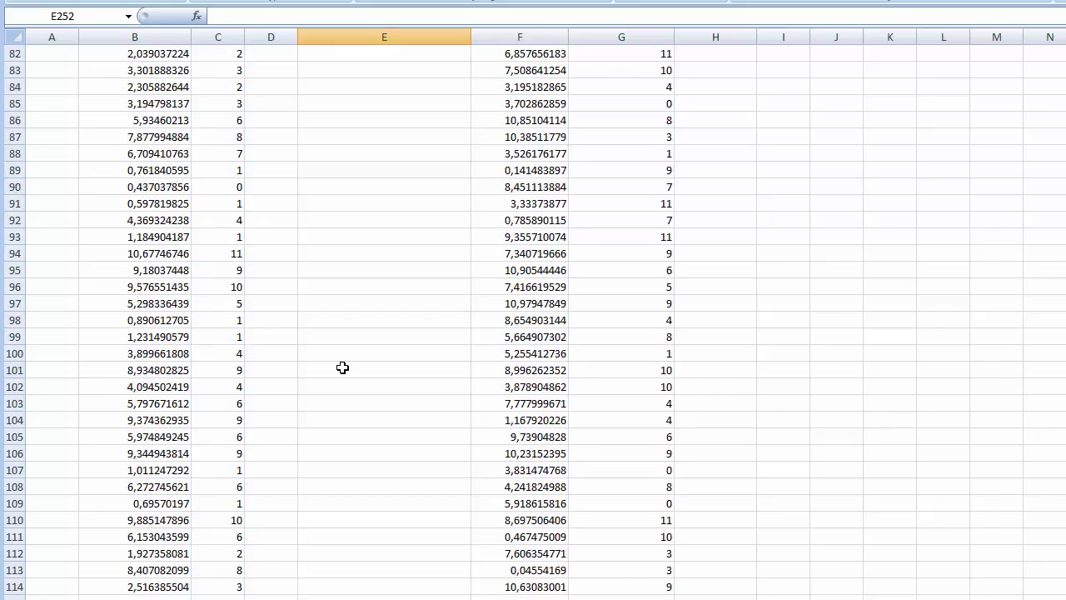
left_click(343, 367)
scroll(343, 368, "up", 14)
scroll(343, 367, "up", 7)
scroll(342, 367, "up", 6)
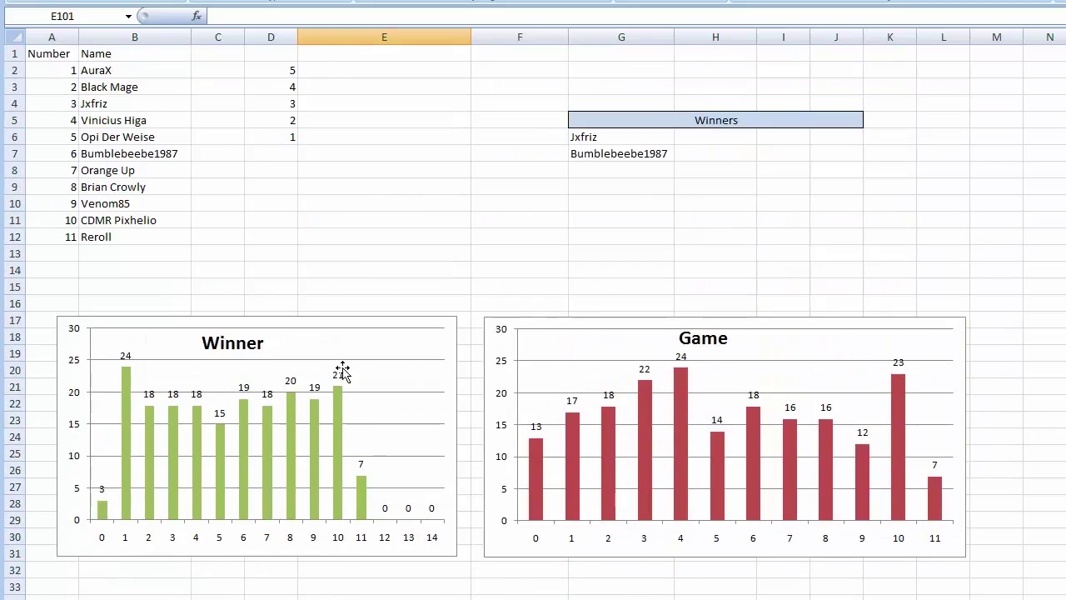